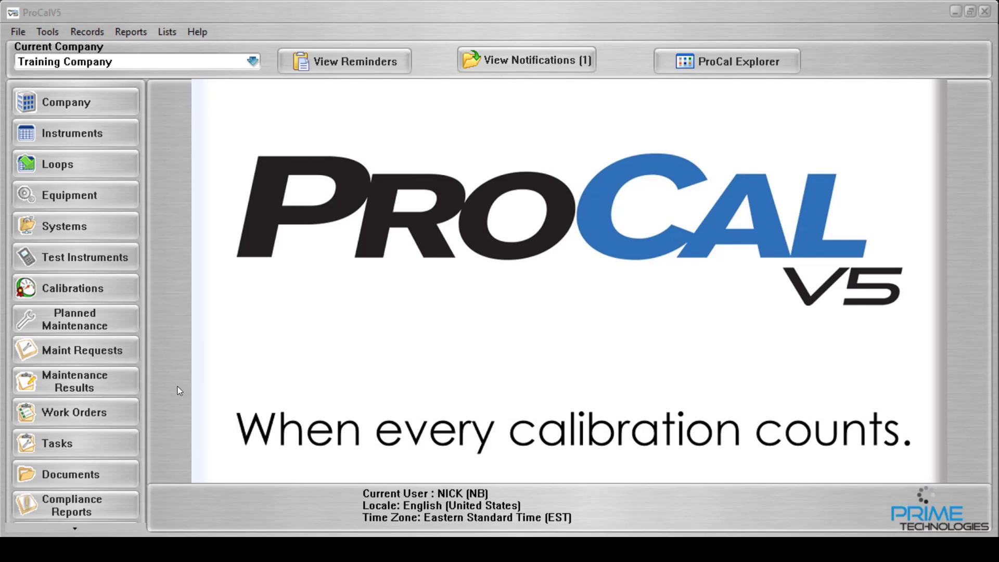
Step: Create a new calibration record with item type Instrument for instrument INST-001
left_click(100, 286)
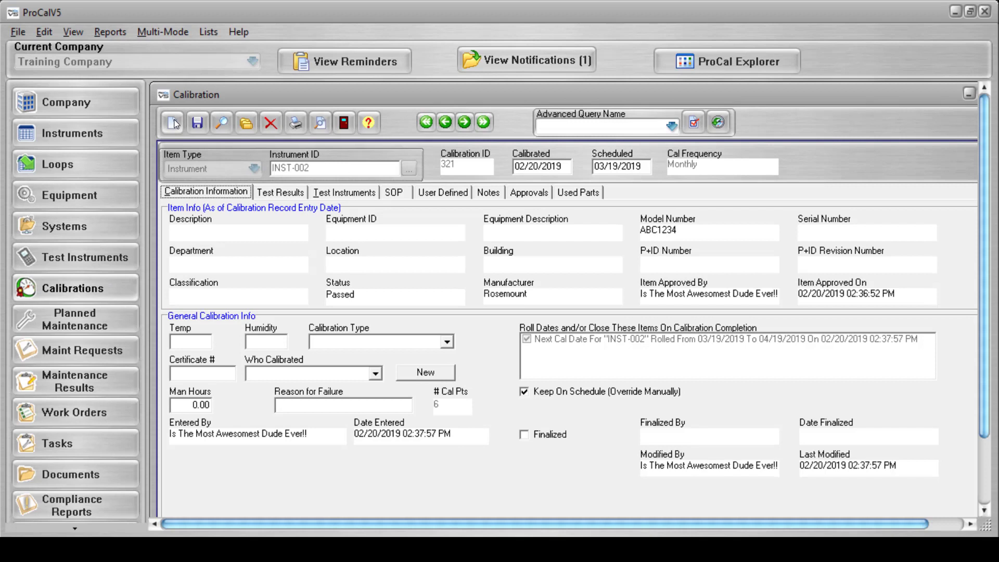
left_click(173, 122)
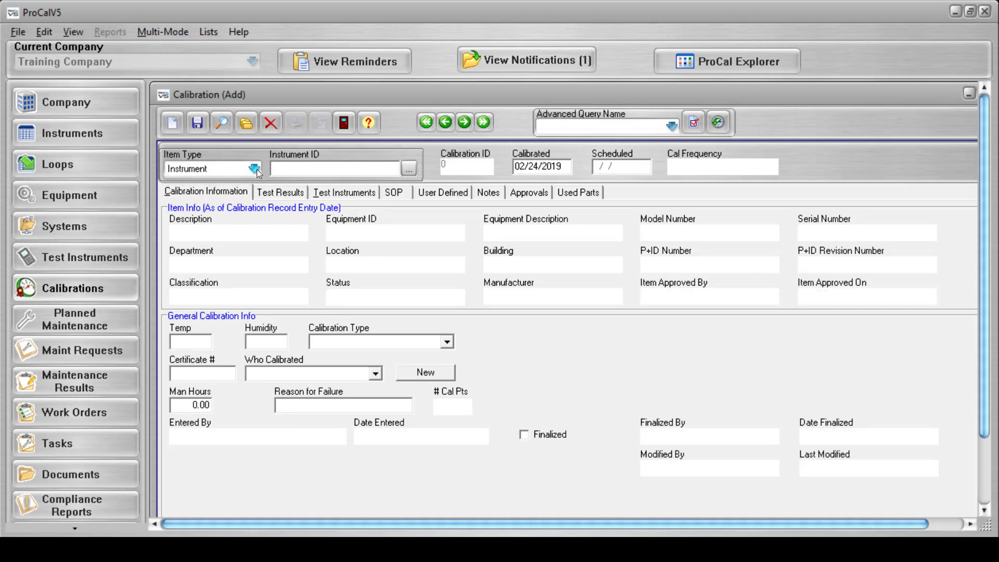
left_click(254, 170)
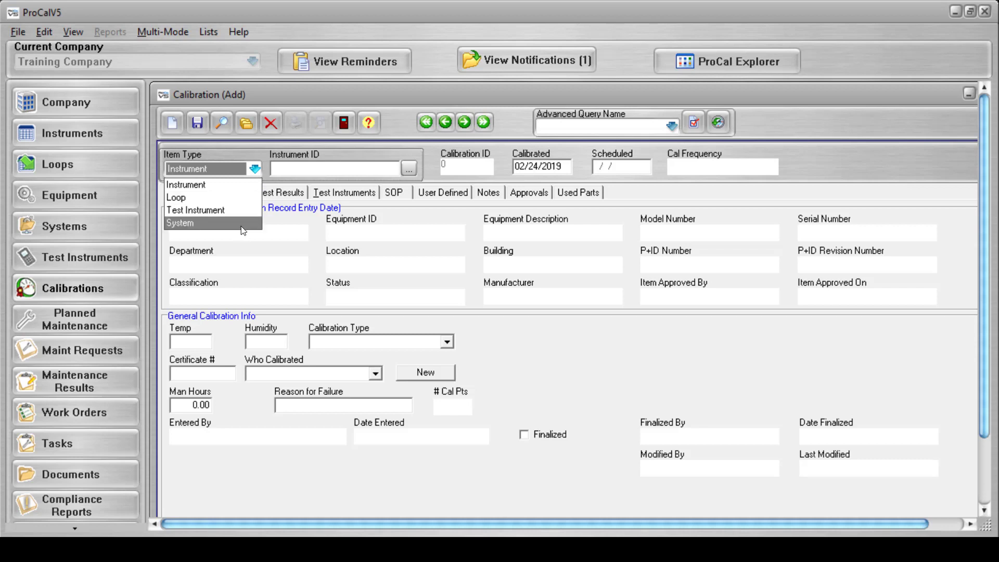
left_click(229, 185)
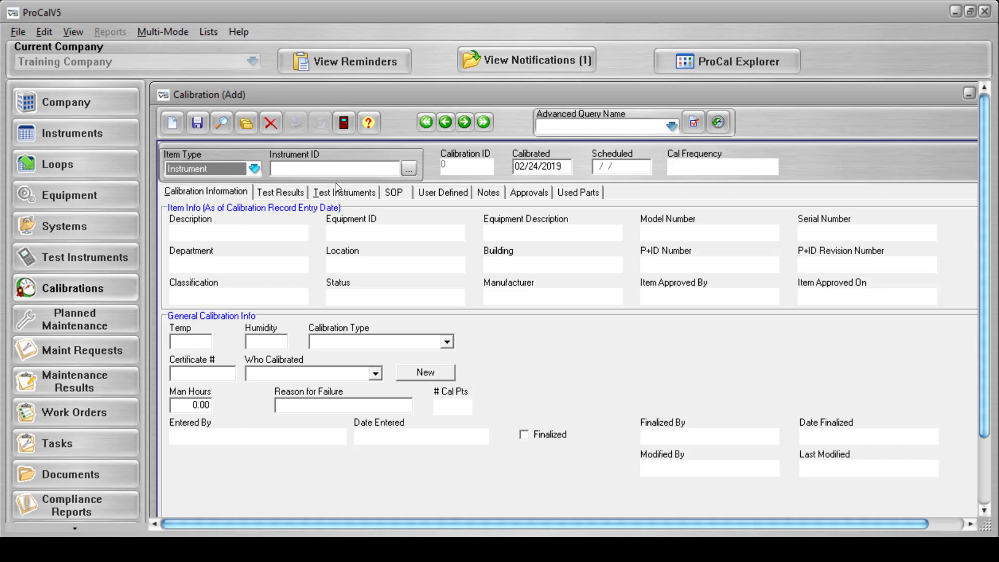
left_click(409, 170)
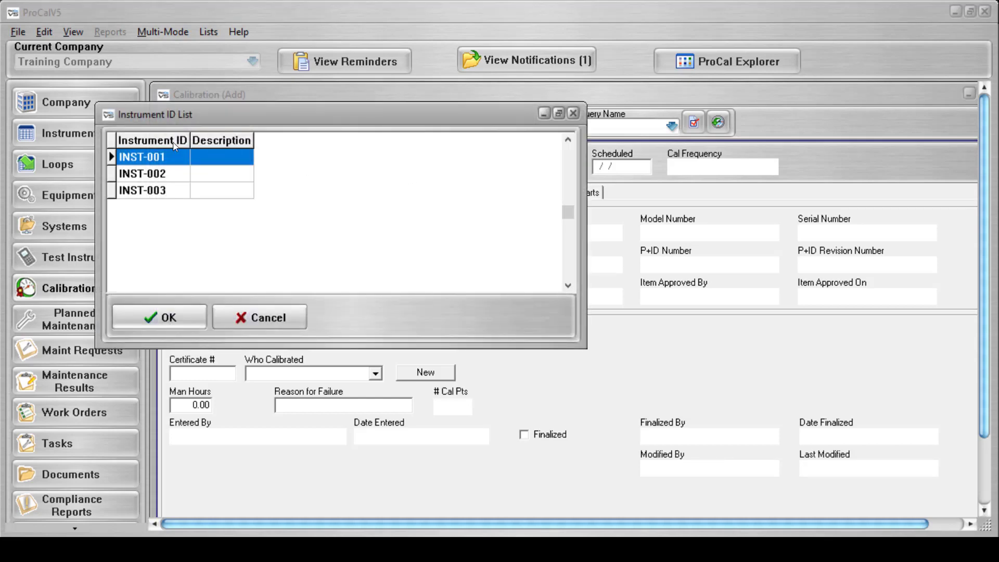
left_click(189, 318)
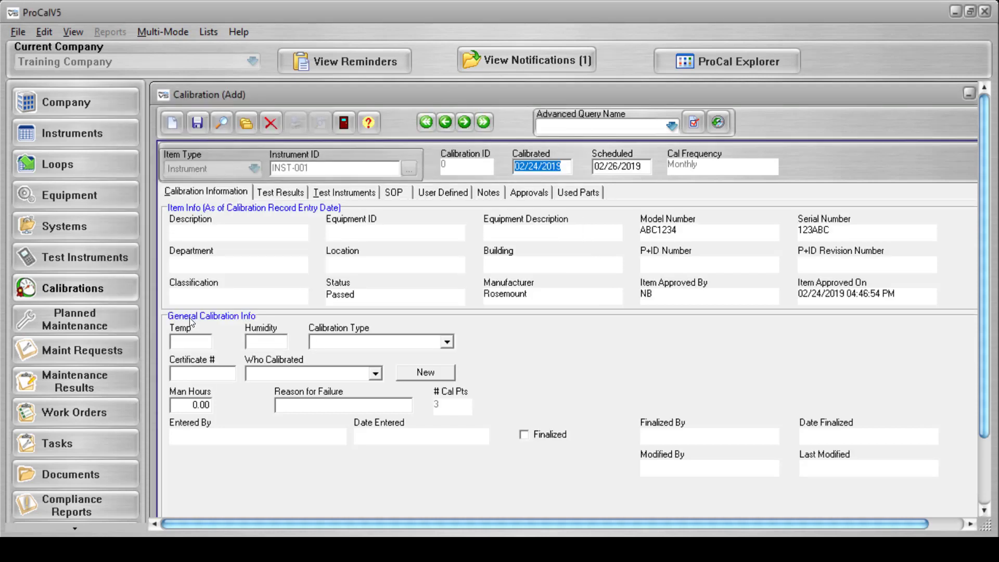
left_click(338, 346)
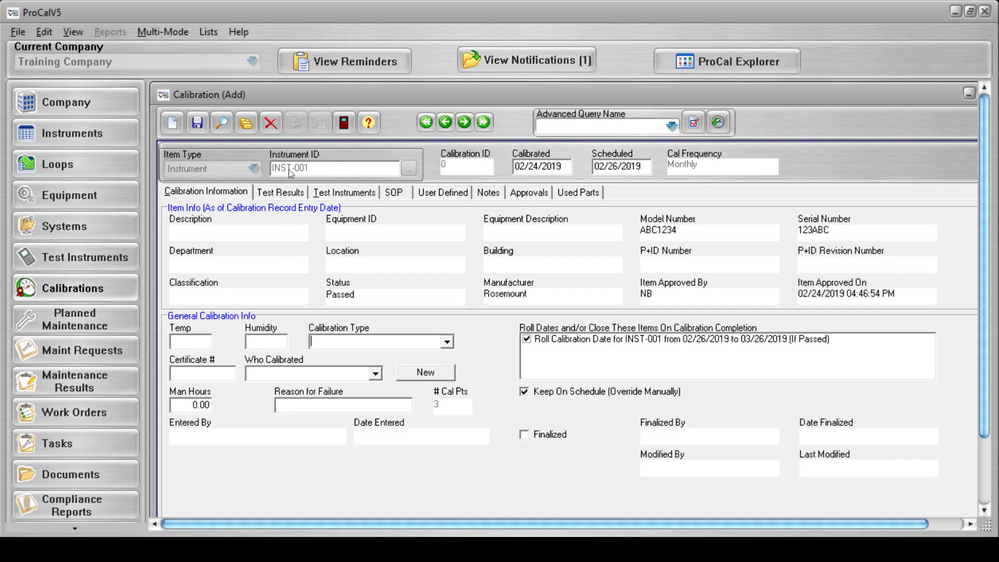
Step: Enter as-found readings 4, 12 and 20, copy them to as-left, and mark the test Passed
left_click(279, 193)
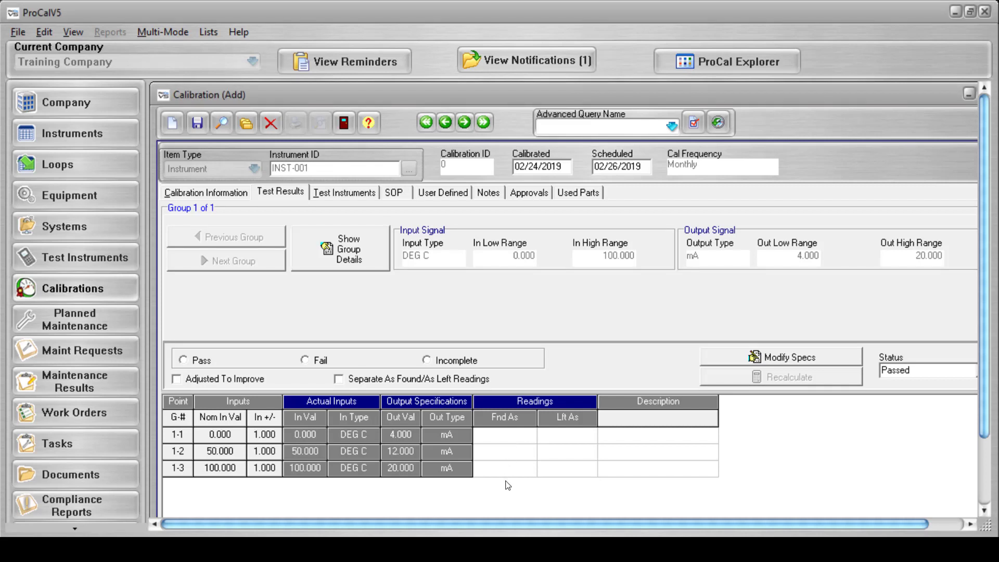
type("4")
key("Down")
type("12")
key("Down")
type("20")
right_click(498, 445)
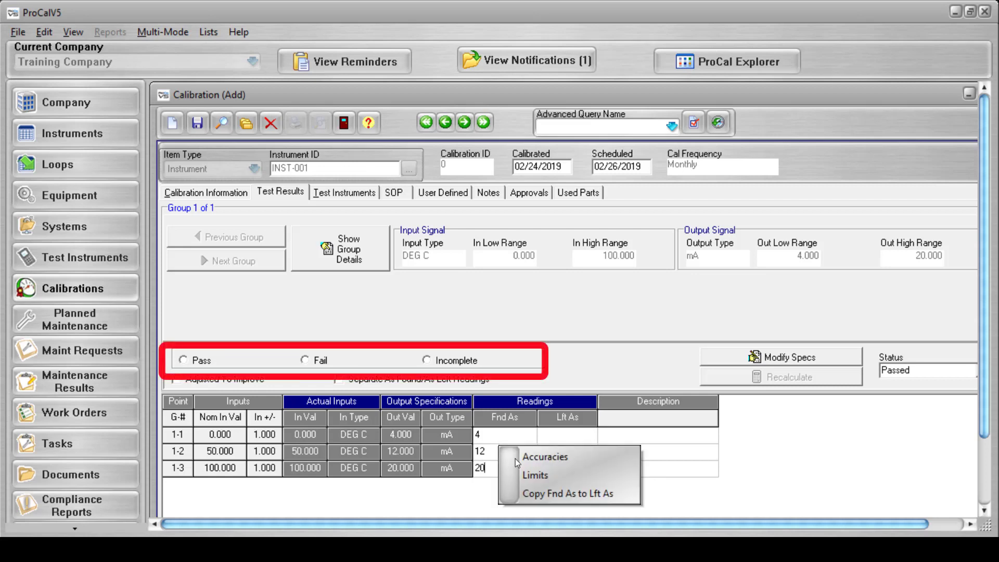
left_click(551, 494)
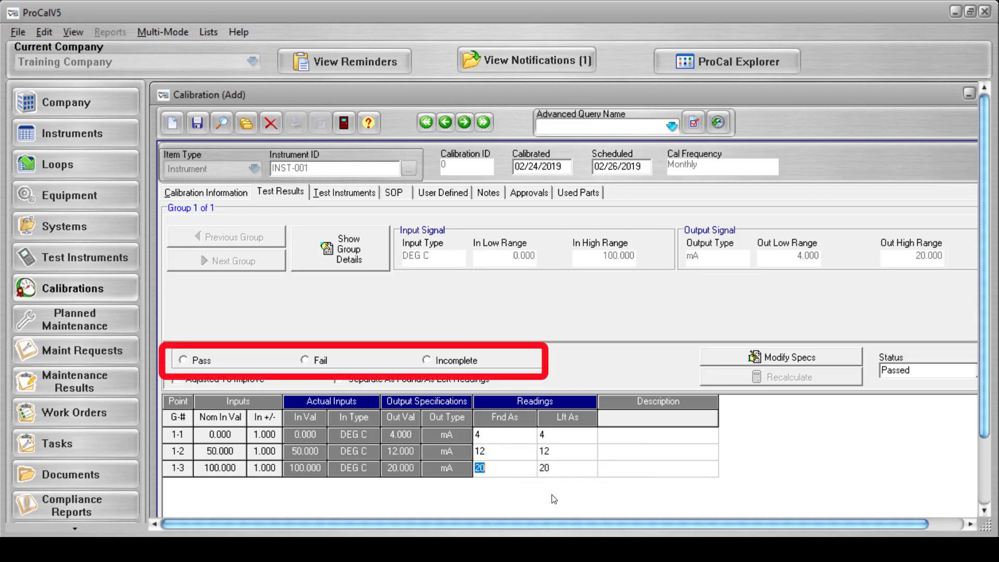
left_click(184, 361)
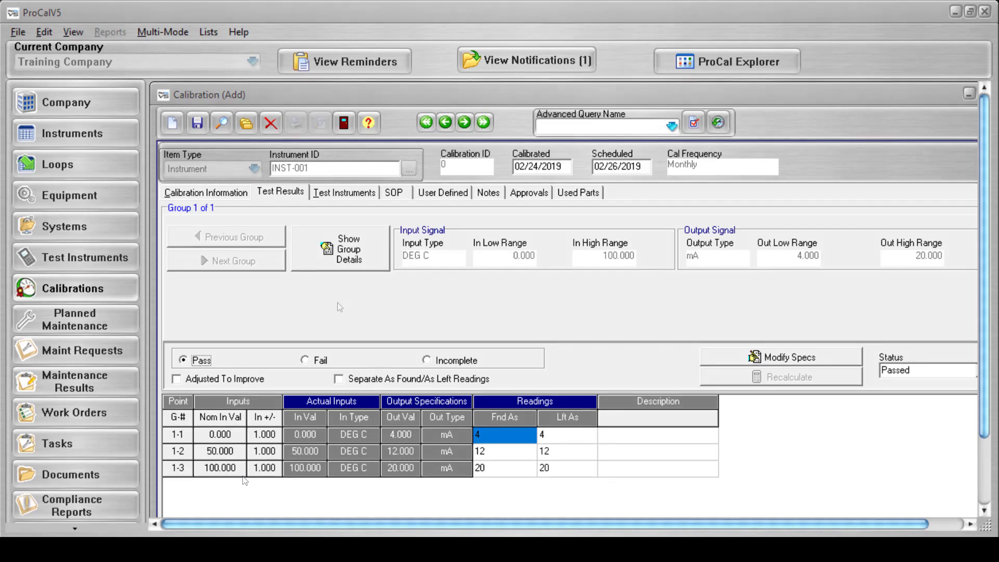
Step: Assign the FLUKE 754 from Training Company as test instrument and view SOP DOC-001
left_click(371, 195)
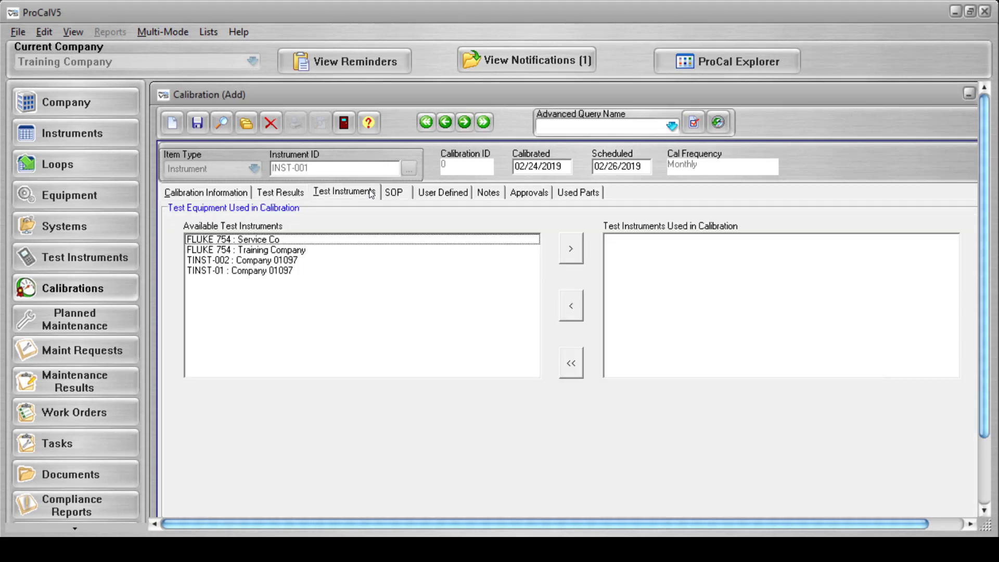
left_click(289, 252)
left_click(572, 249)
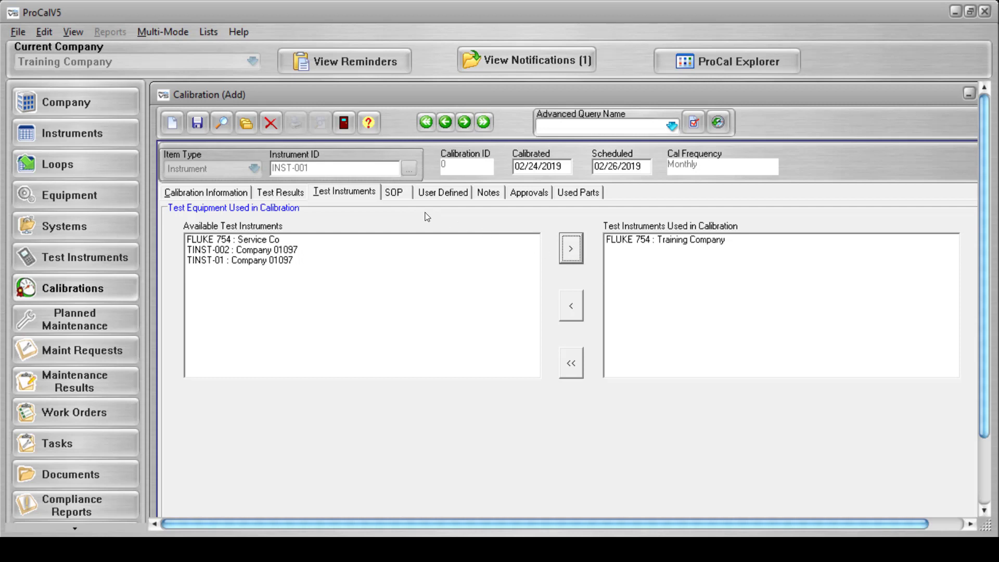
left_click(393, 194)
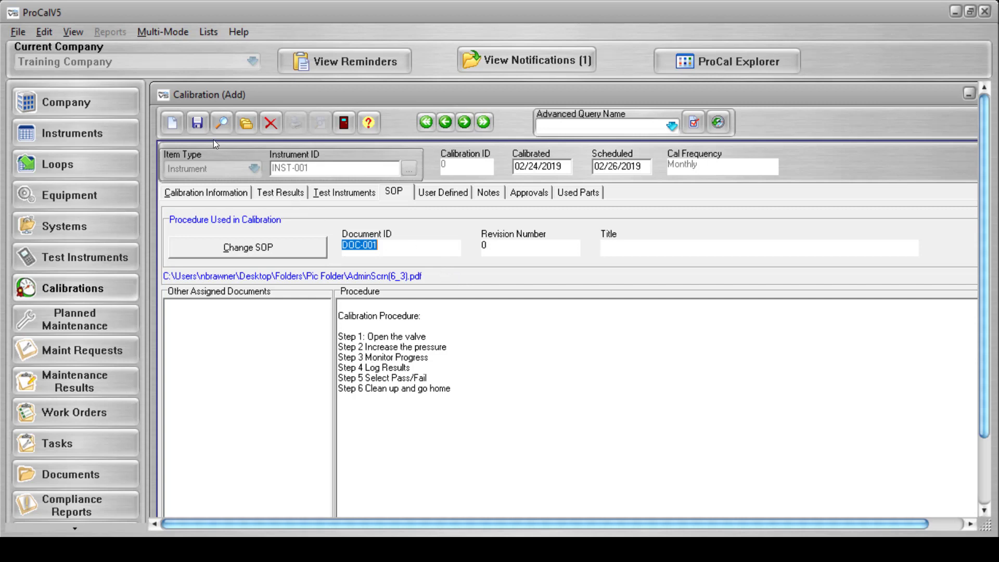
Step: Save calibration 342, accept the failed-status warnings, then mark it Finalized and save
left_click(198, 122)
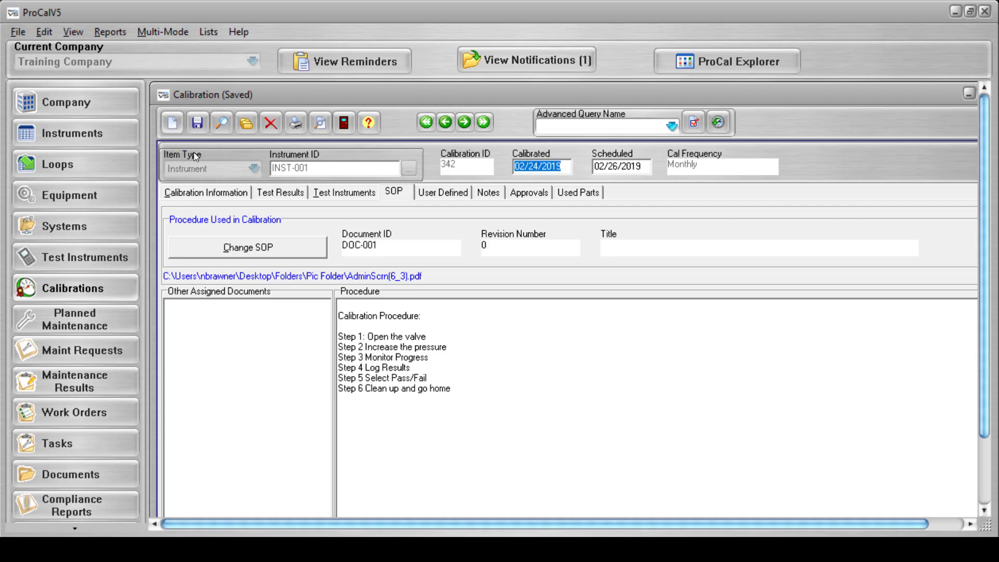
left_click(203, 191)
left_click(197, 124)
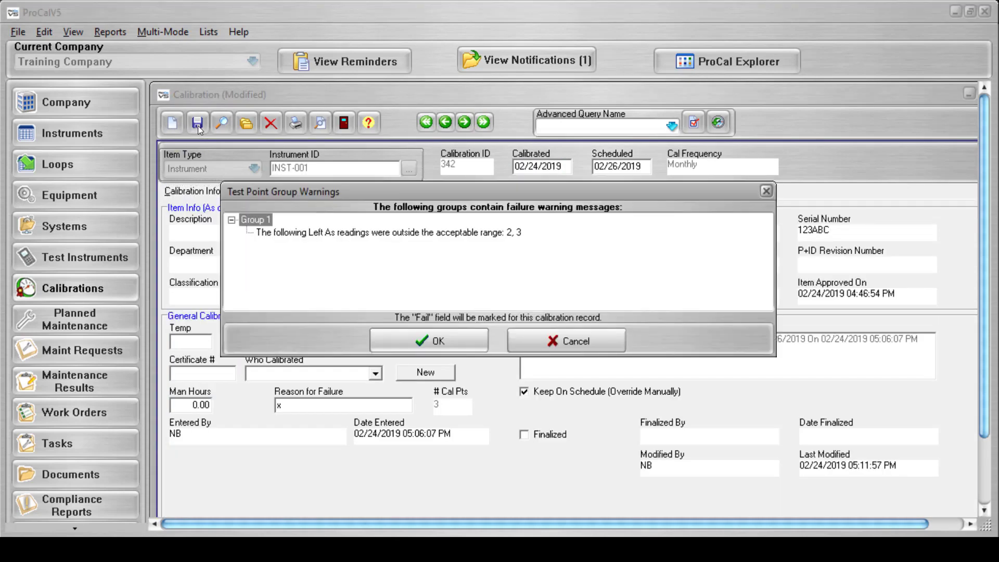
left_click(483, 341)
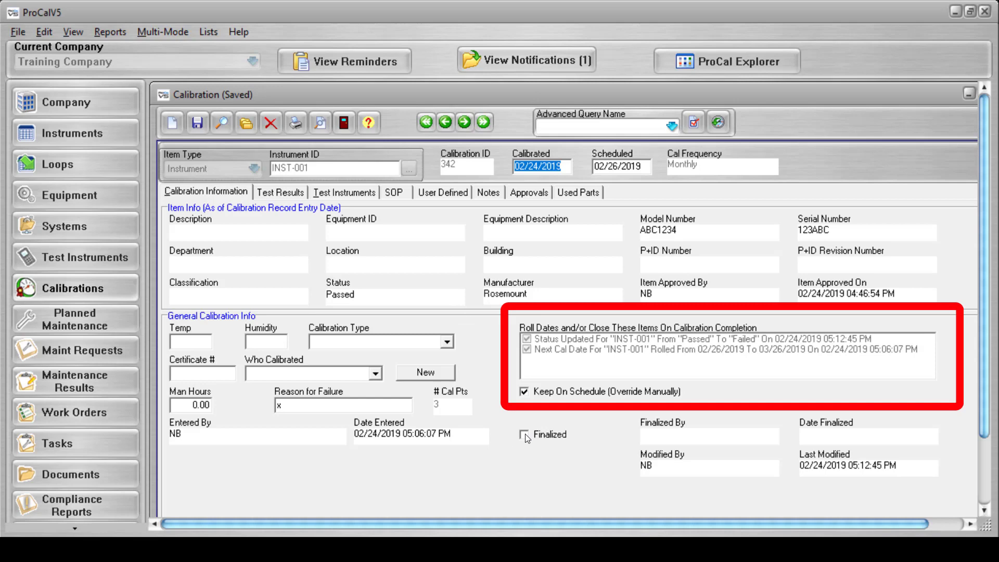
left_click(524, 435)
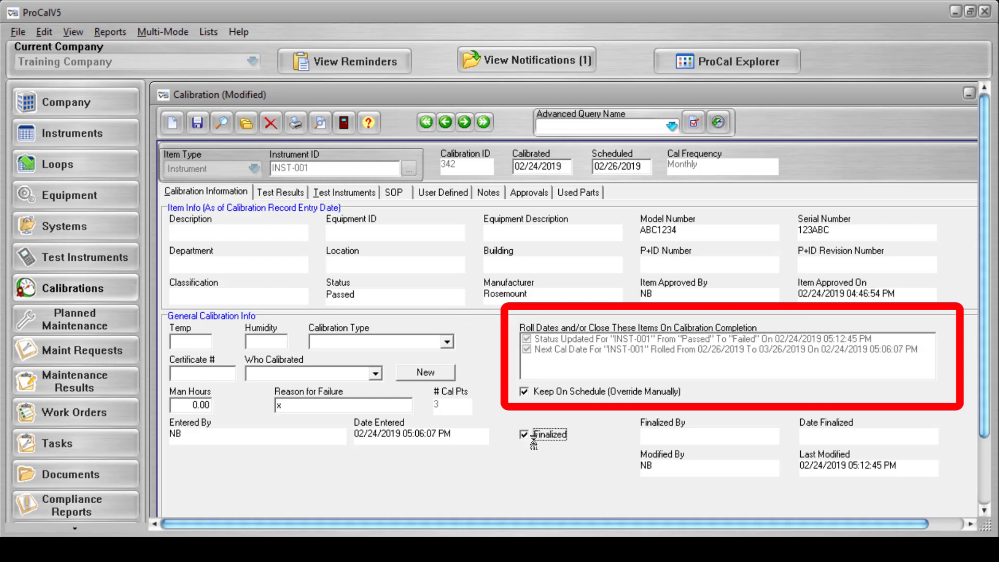
left_click(198, 123)
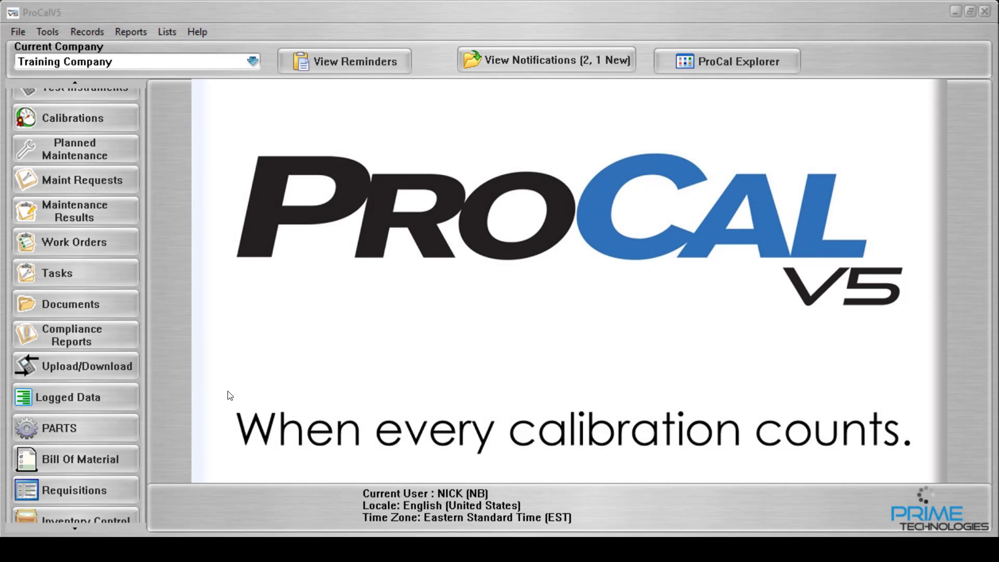
Step: Download INST-001 to the Fluke 754 calibrator as tag G1-INST-001, confirming 1 tag downloaded
left_click(116, 378)
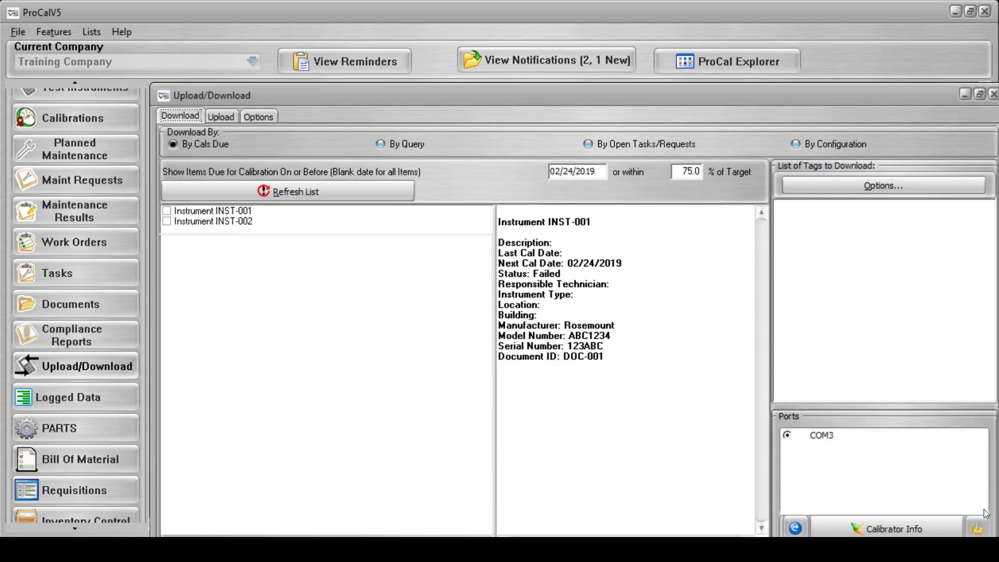
left_click(984, 512)
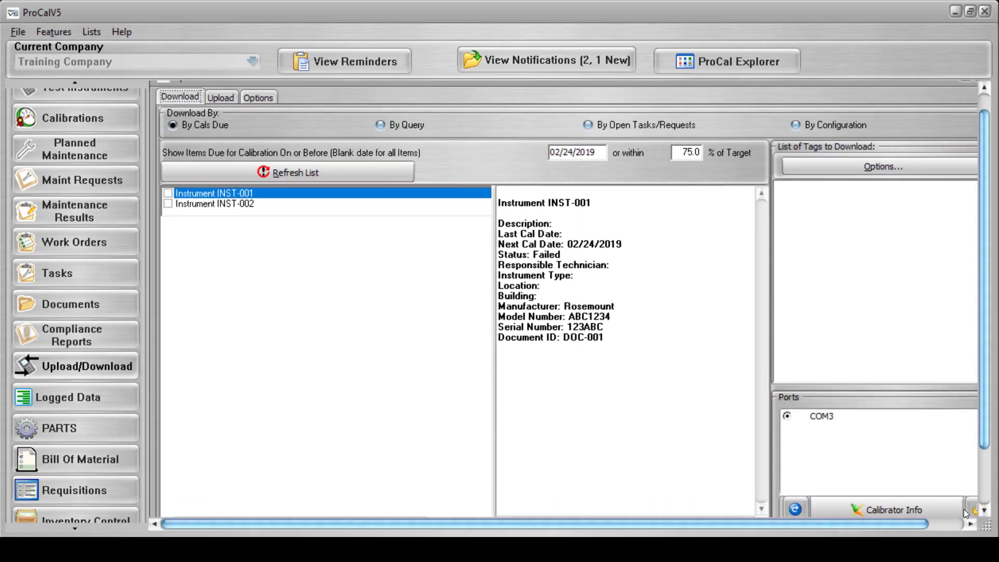
left_click(797, 506)
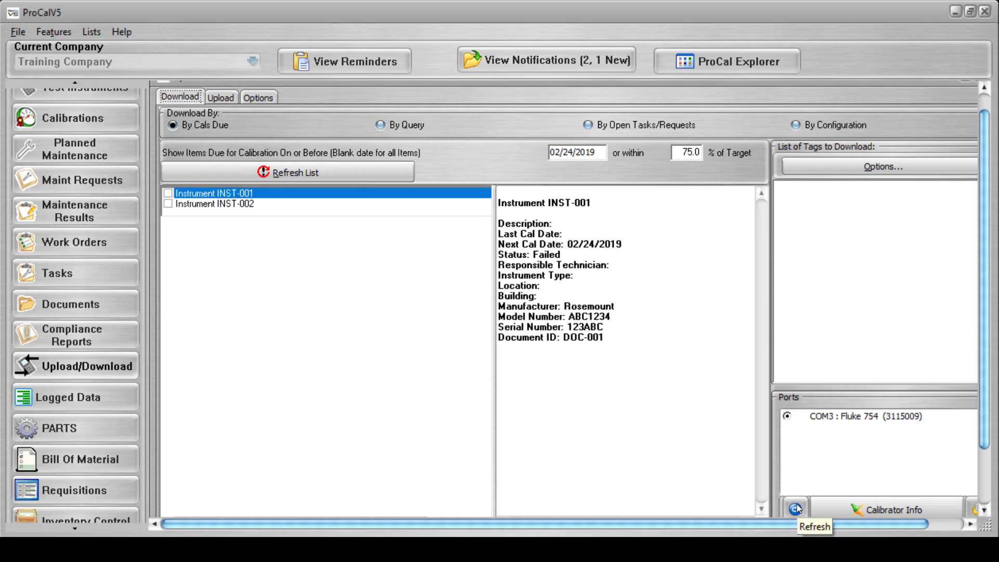
left_click(168, 194)
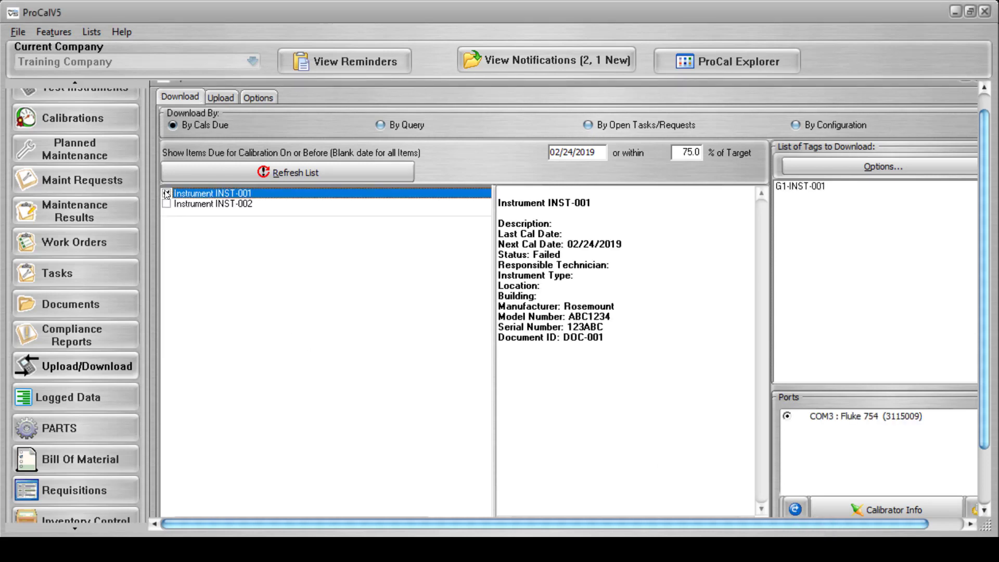
scroll(966, 467, "down", 2)
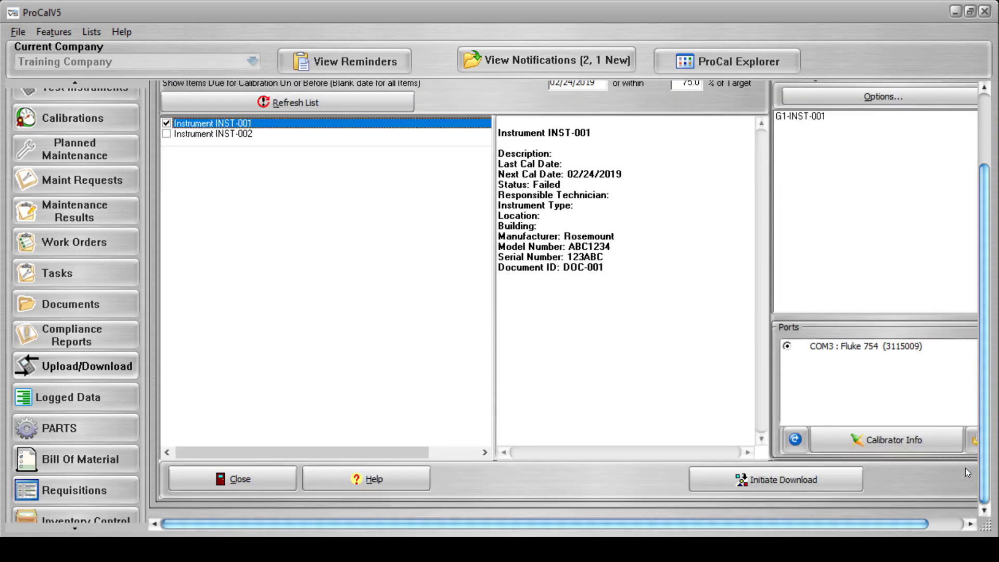
left_click(810, 478)
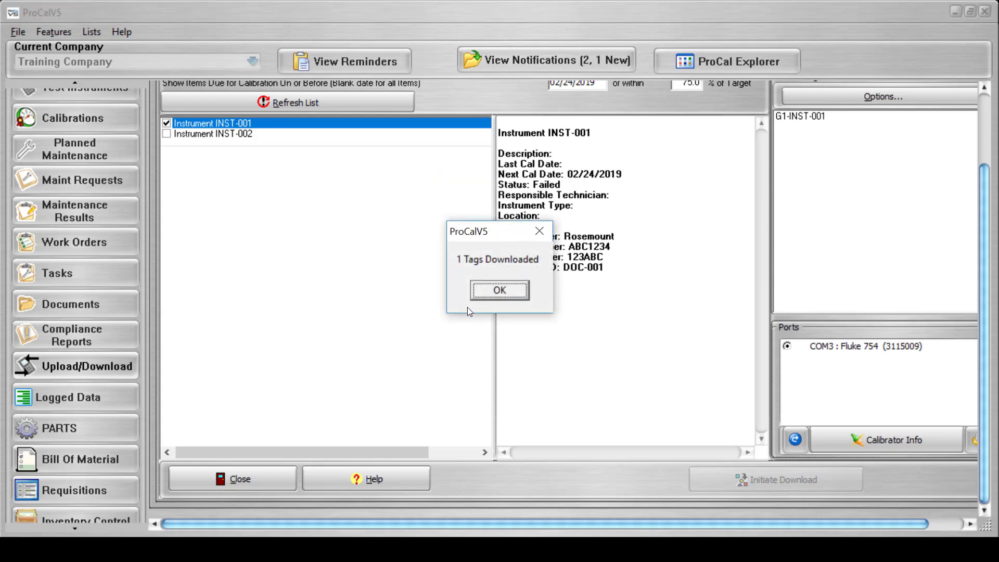
left_click(498, 292)
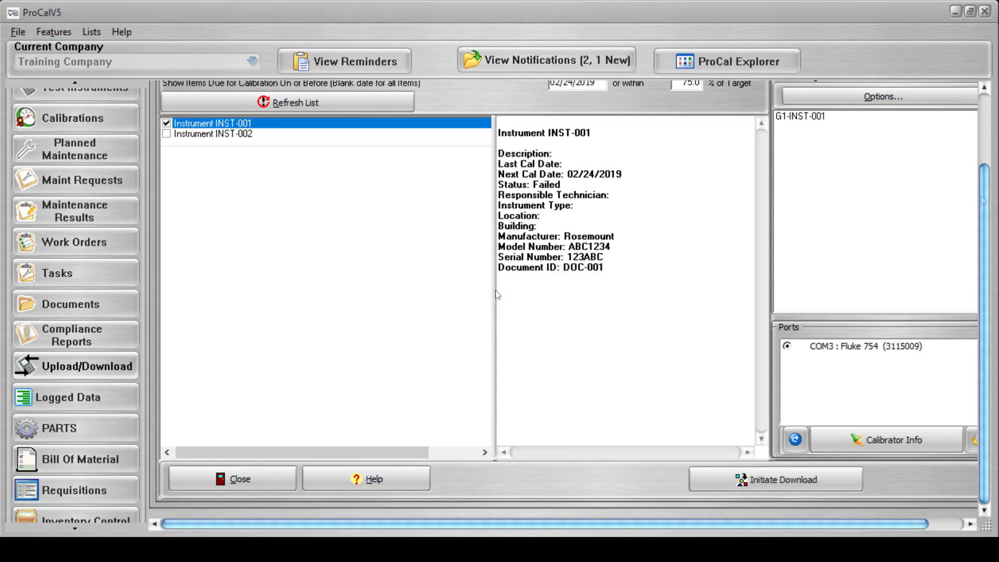
left_click_drag(984, 222, 989, 152)
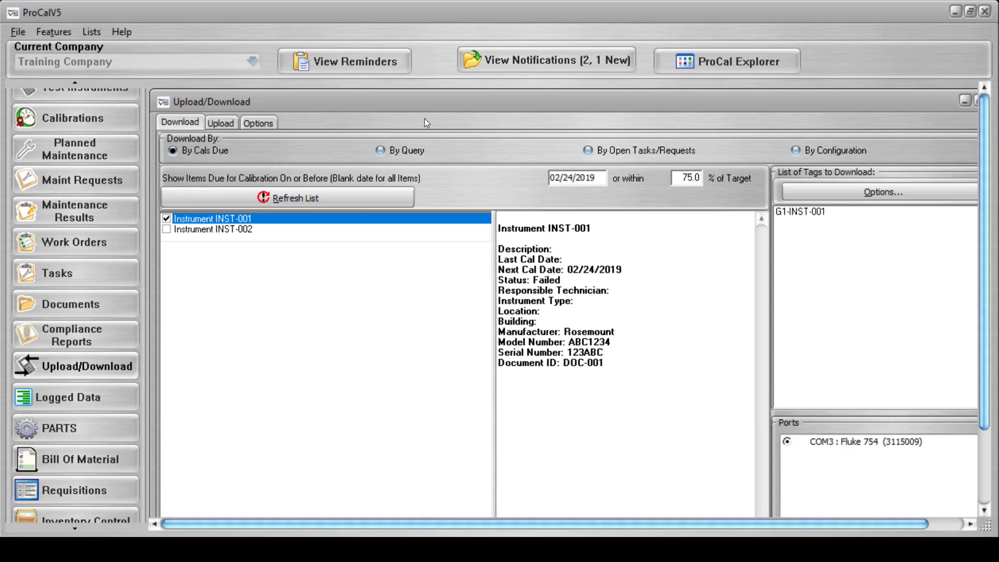
Step: Upload the Fluke 754 results, bringing up the INST-001 record dated 02/24/2019 for authorization
left_click(217, 123)
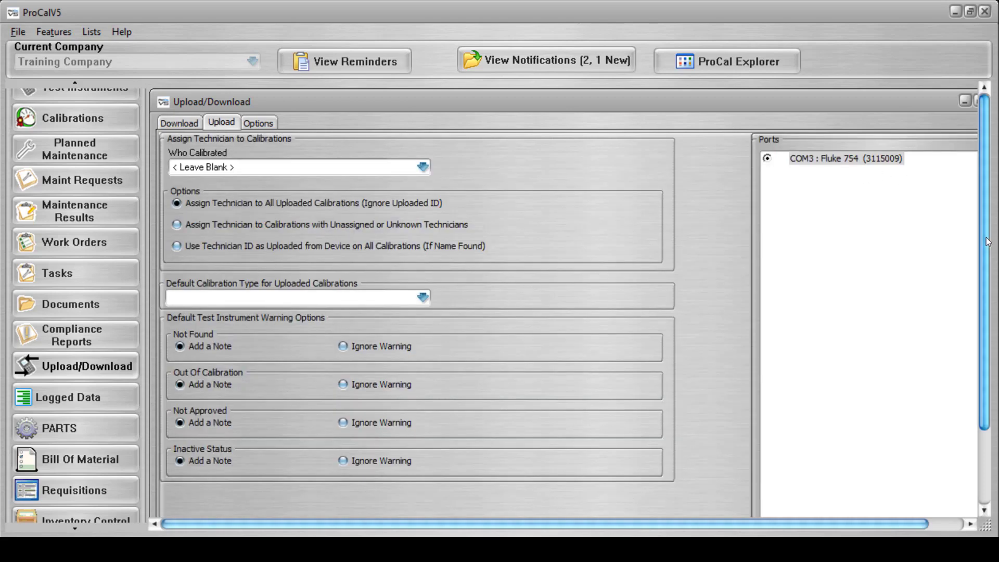
left_click_drag(984, 243, 982, 315)
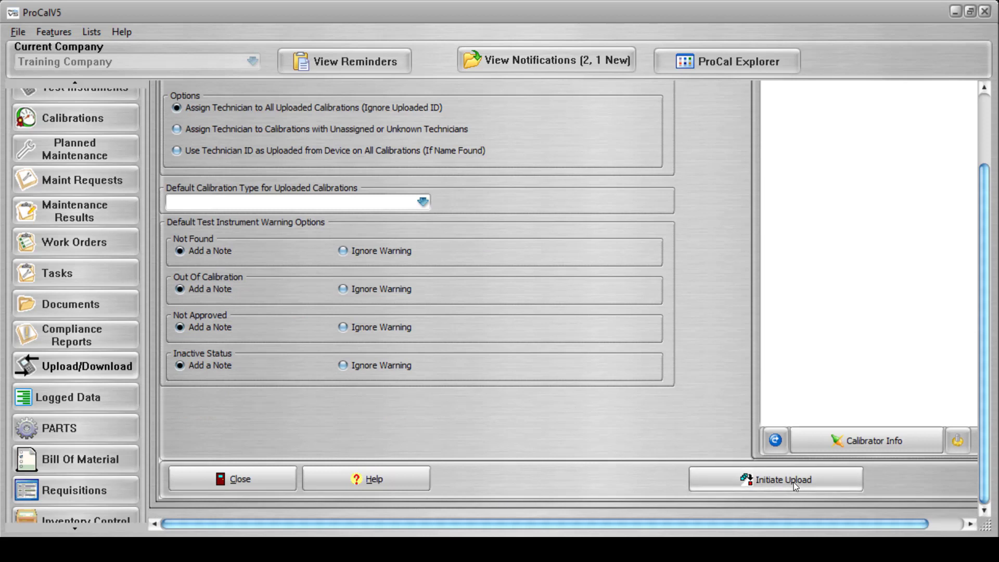
left_click(794, 482)
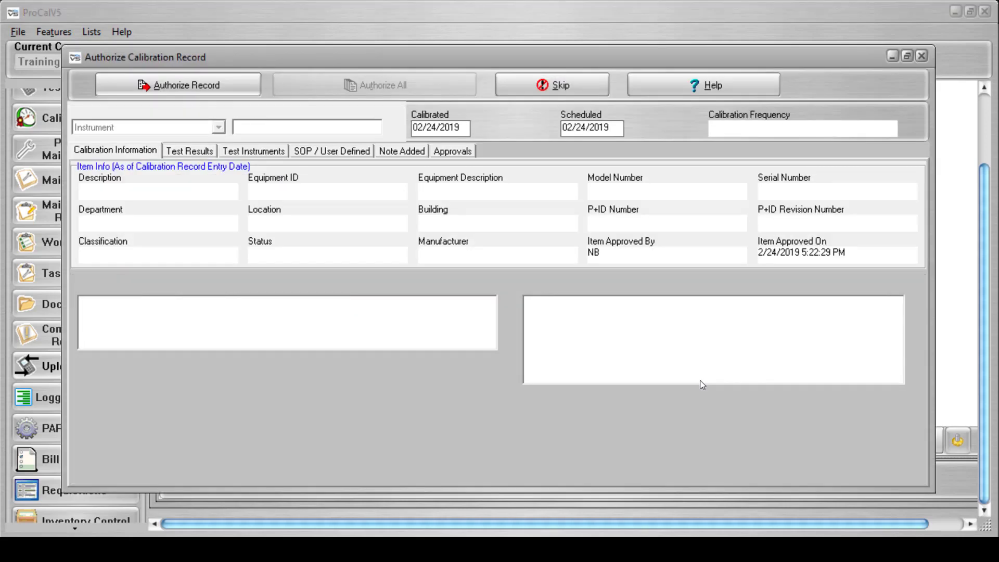
Step: Check the uploaded test results, test instruments and SOP, then authorize the record, adding 1 calibration
left_click(182, 151)
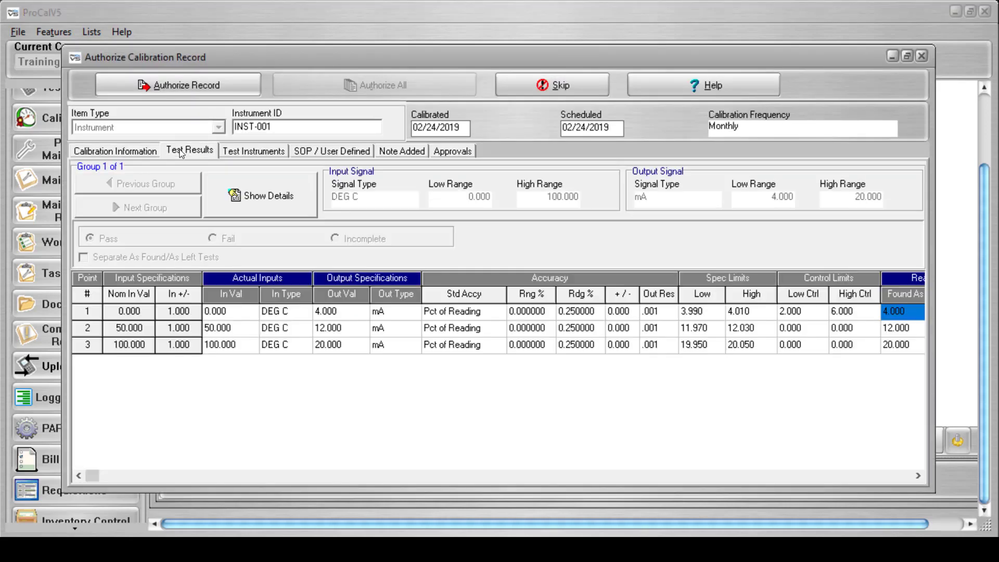
left_click(908, 476)
left_click(252, 151)
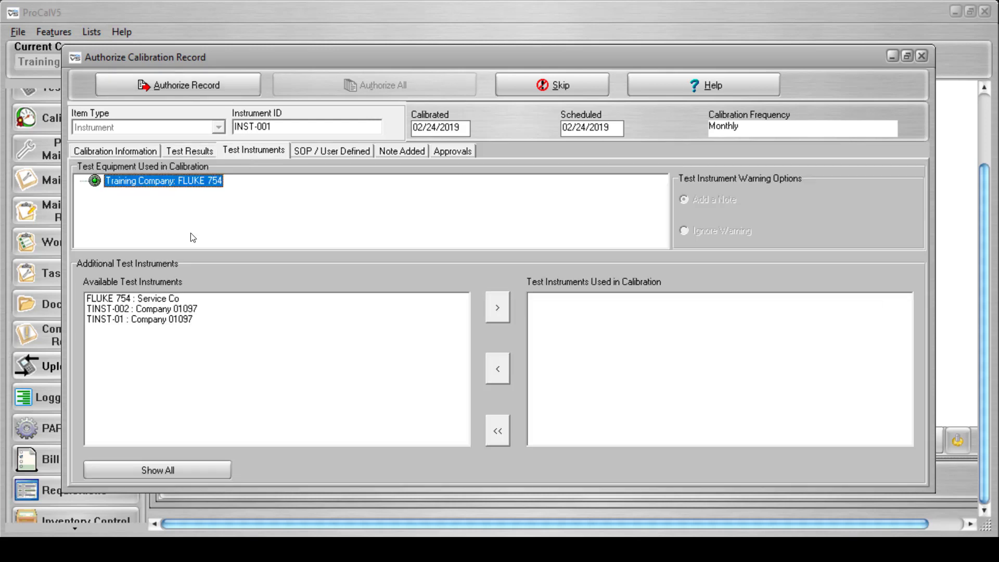
left_click(310, 152)
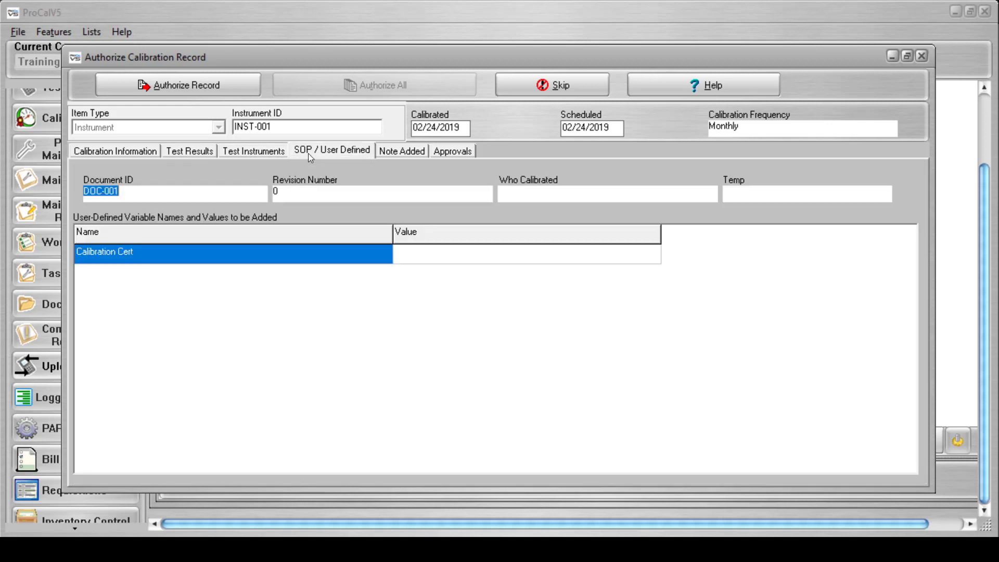
left_click(141, 154)
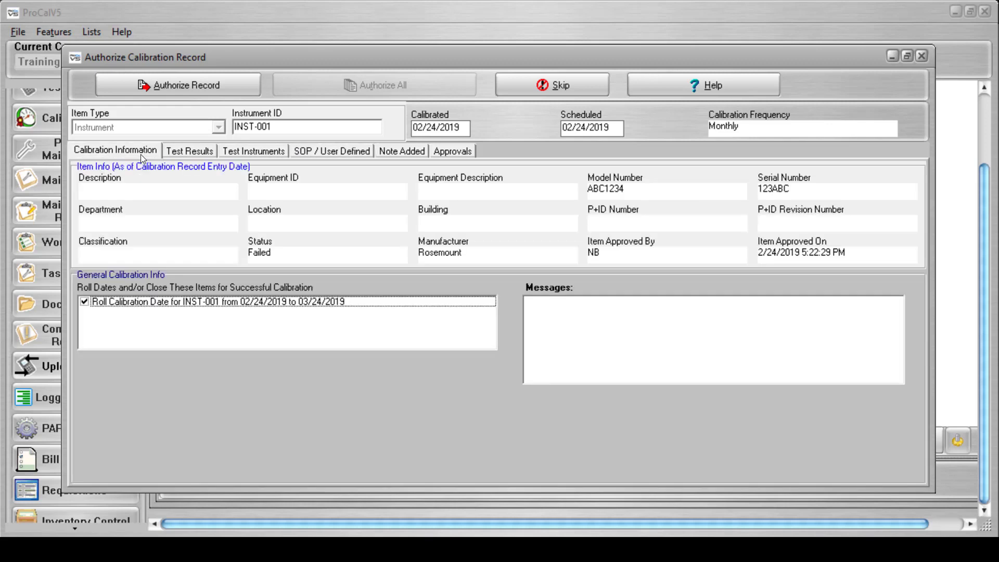
left_click(164, 88)
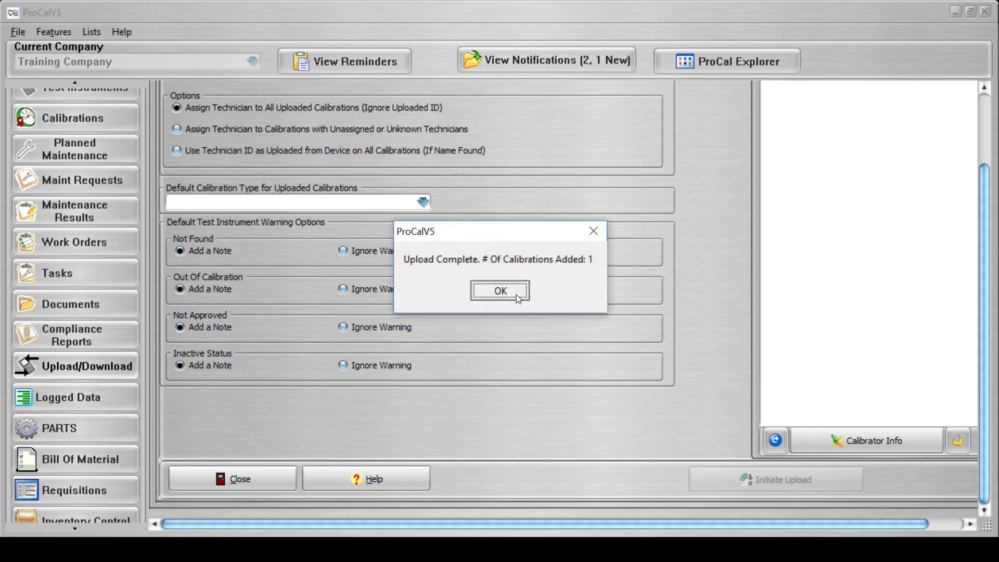
left_click(516, 295)
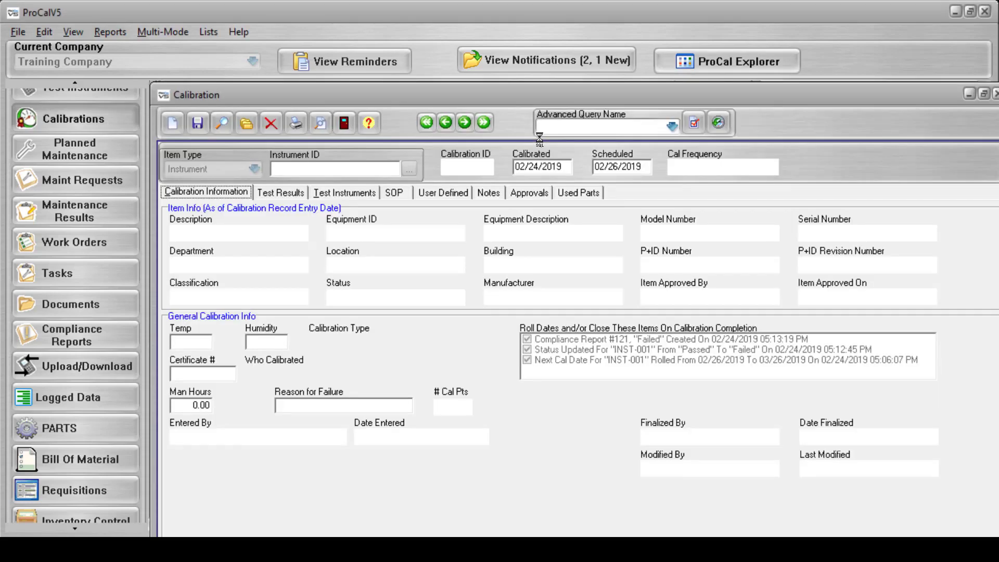
Step: Open calibration record 343 for INST-001 from the saved records list
left_click(243, 125)
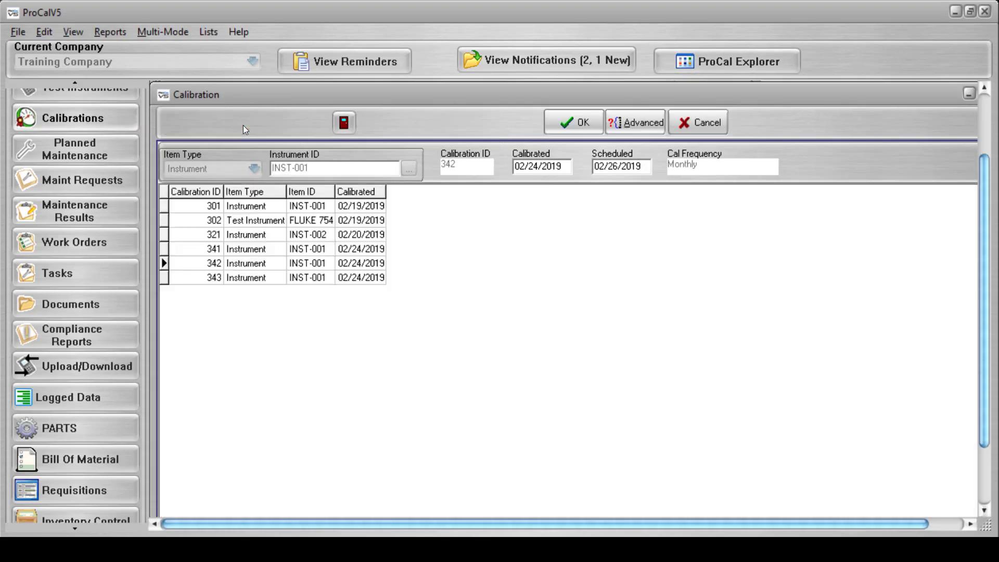
left_click(267, 280)
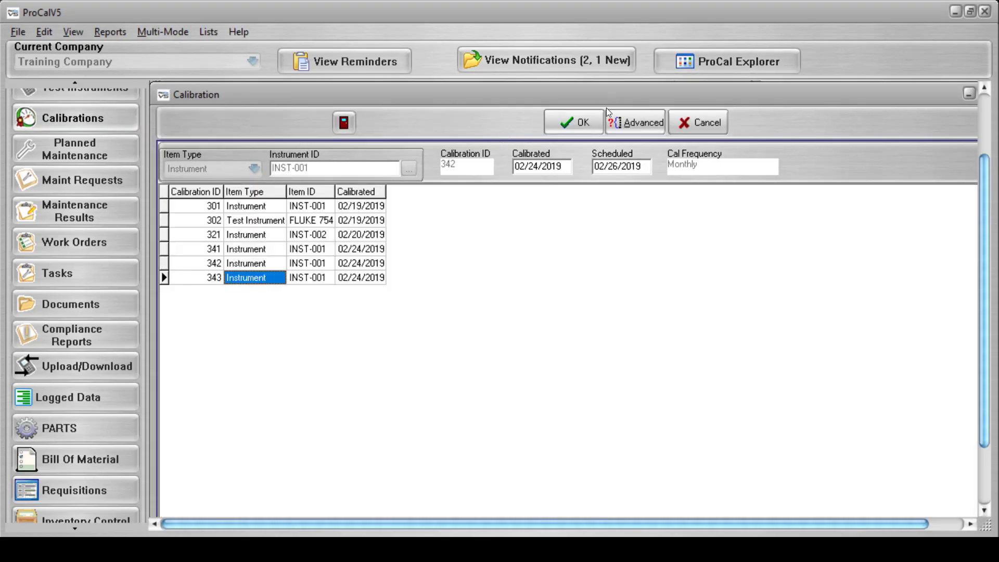
left_click(589, 122)
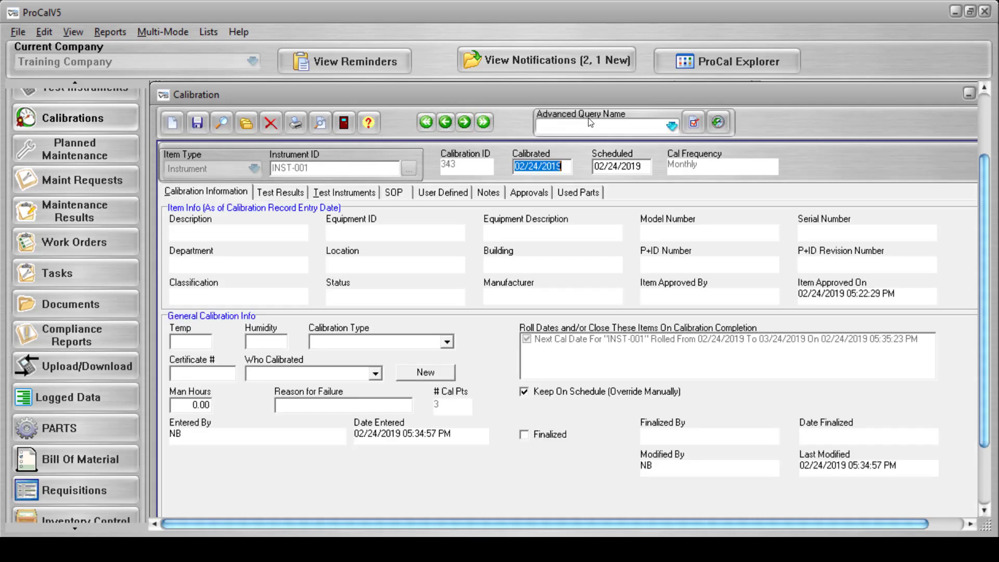
Step: Review record 343's test results, test instruments and procedure, then close the calibration window
left_click(293, 192)
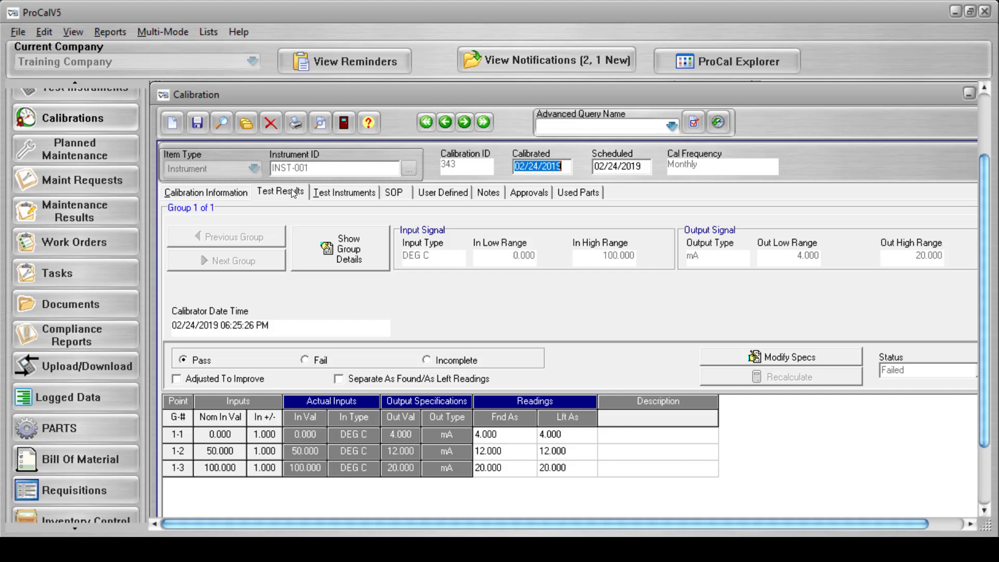
left_click(327, 193)
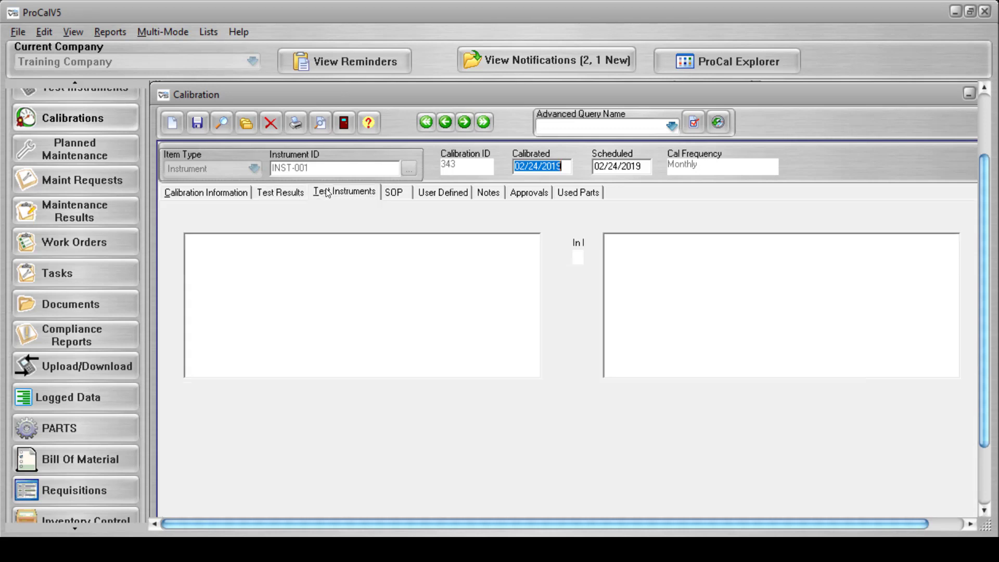
left_click(394, 192)
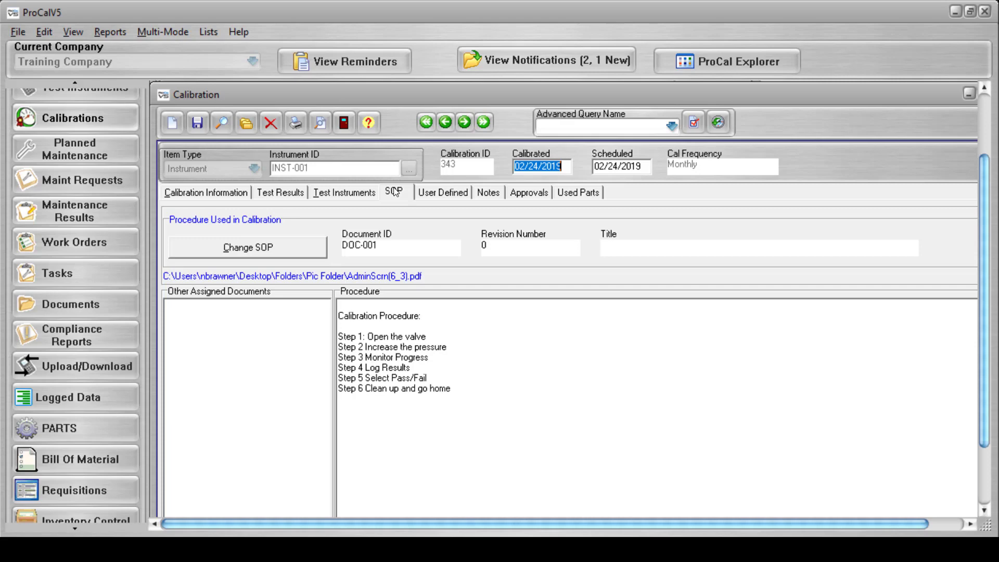
left_click(241, 195)
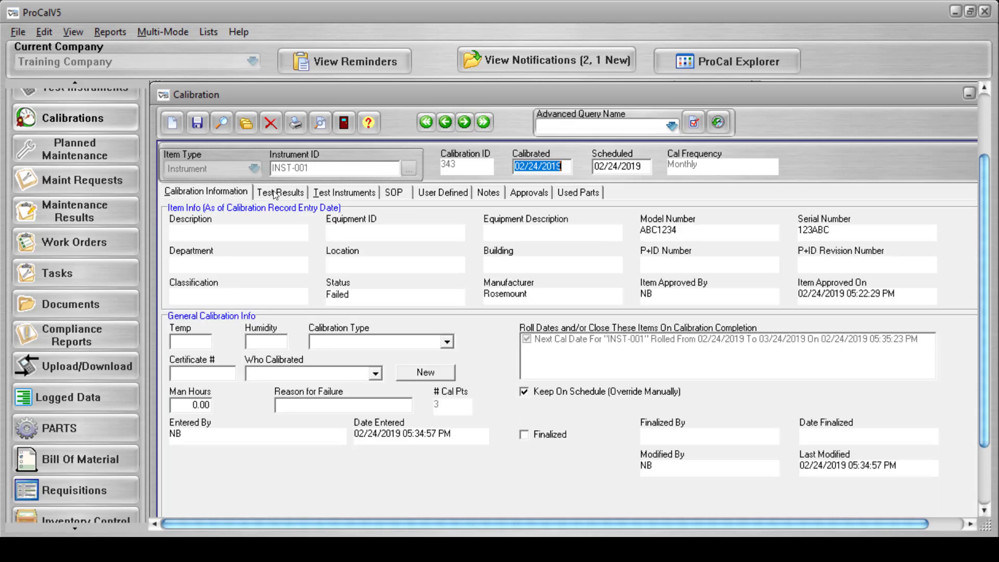
left_click_drag(849, 94, 821, 95)
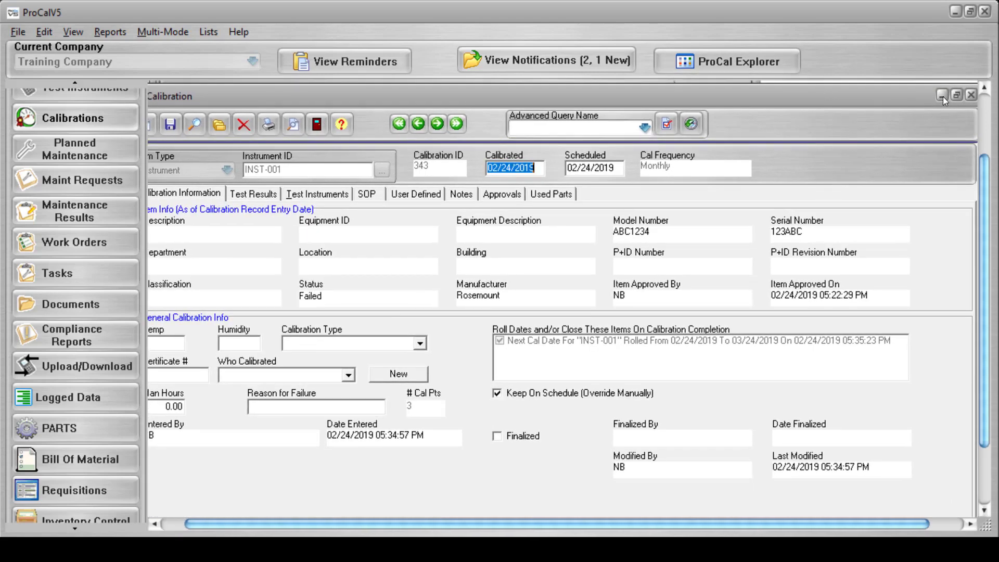
left_click(970, 96)
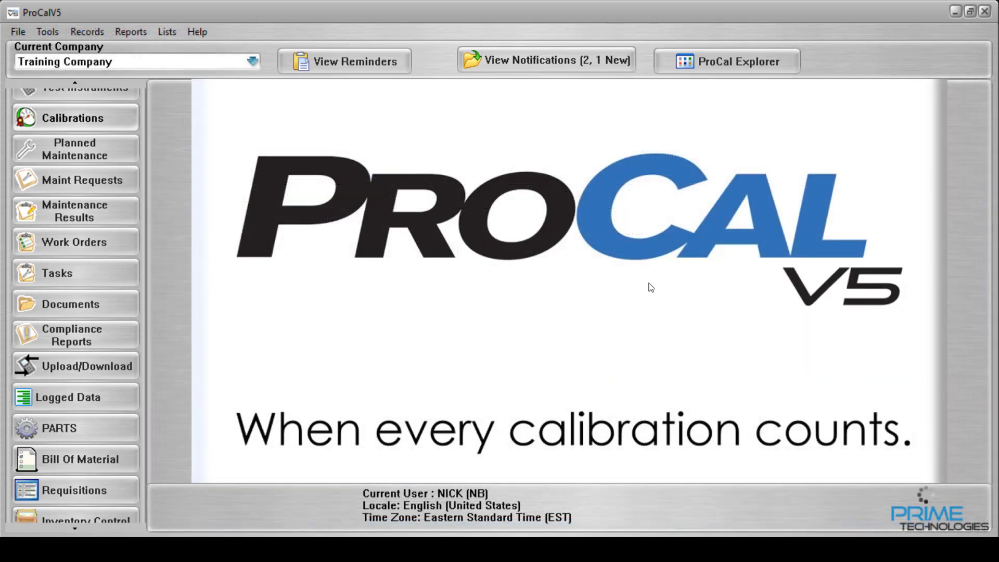